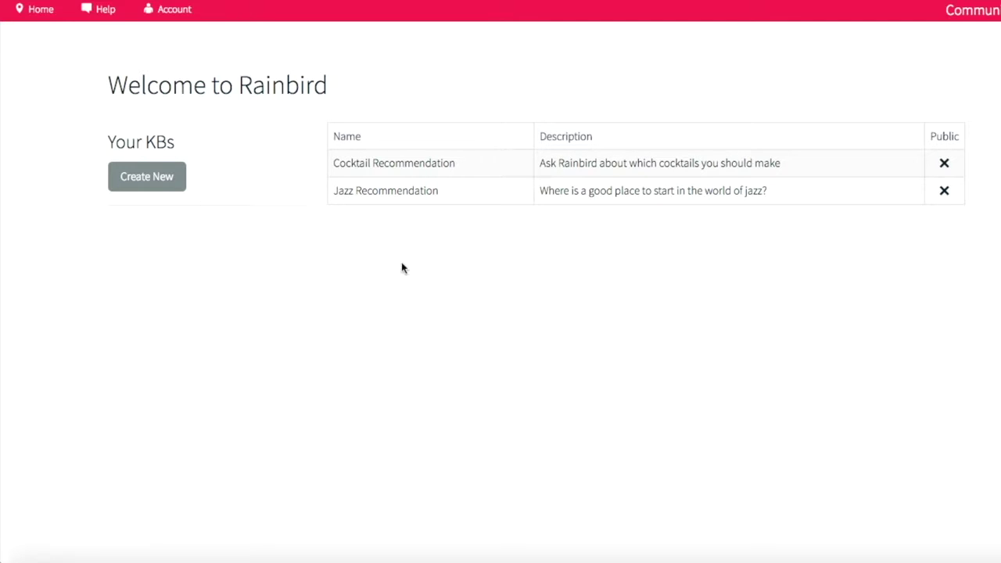
# - Create a new knowledge base named 'People and Language'
pyautogui.click(151, 176)
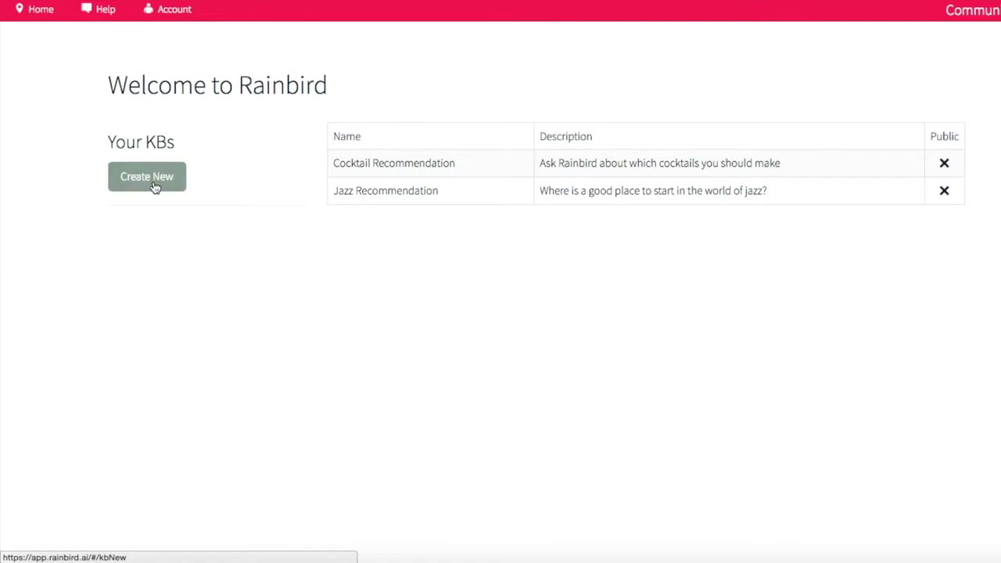
pyautogui.click(704, 113)
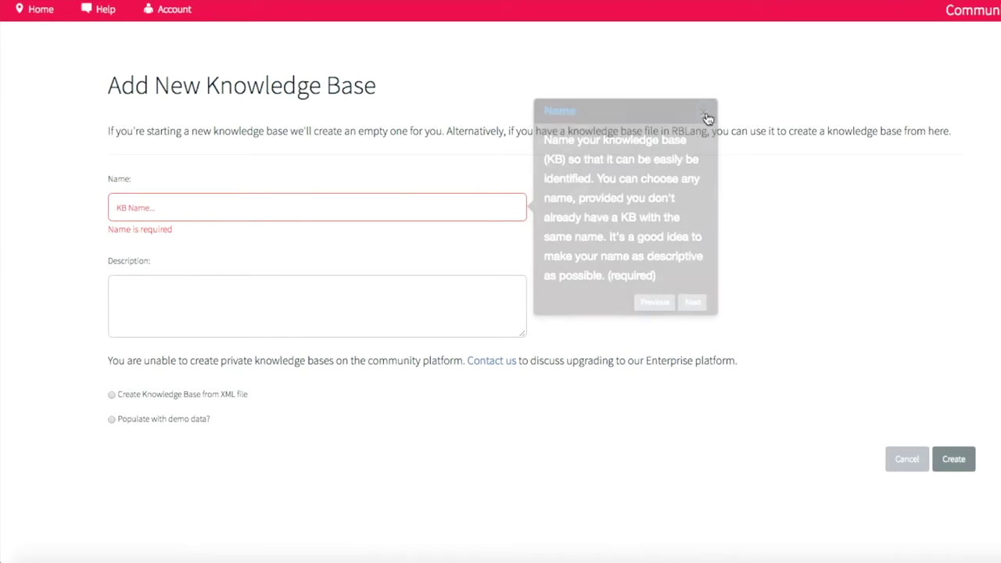
pyautogui.click(336, 211)
pyautogui.write('People and L')
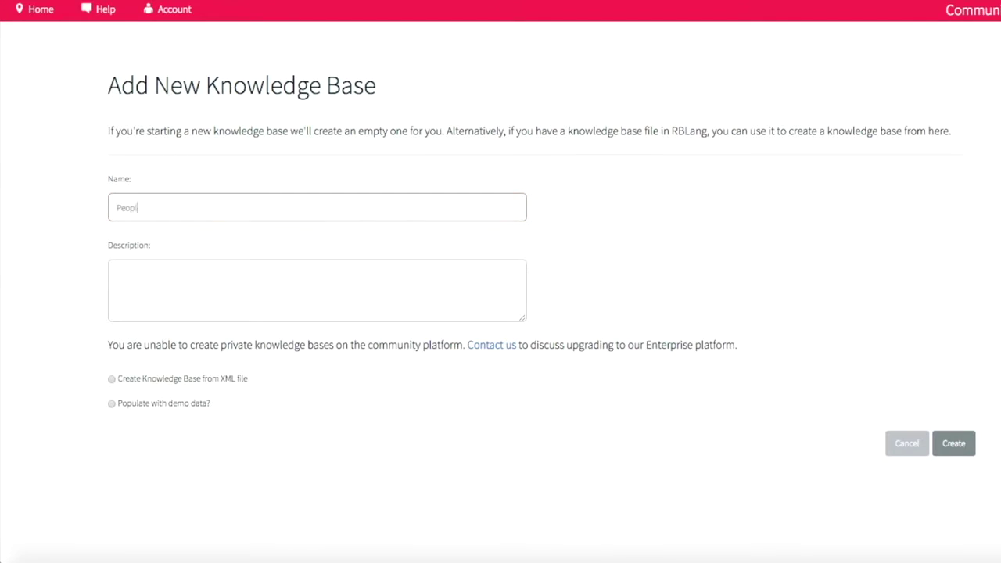
pyautogui.write('anguage')
pyautogui.click(954, 444)
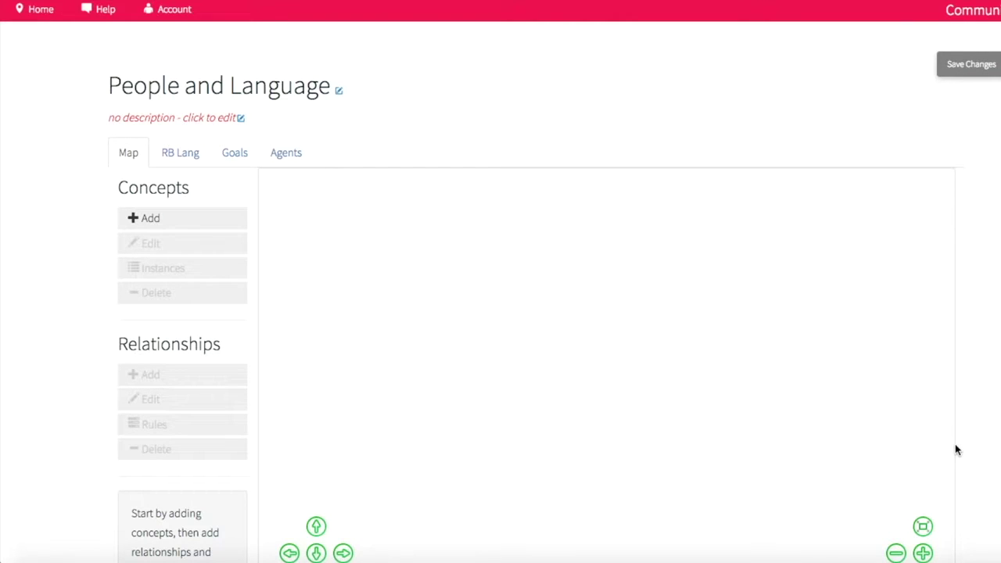
# - Open the New Concept form from the Concepts panel
pyautogui.scroll(-1, 999, 450)
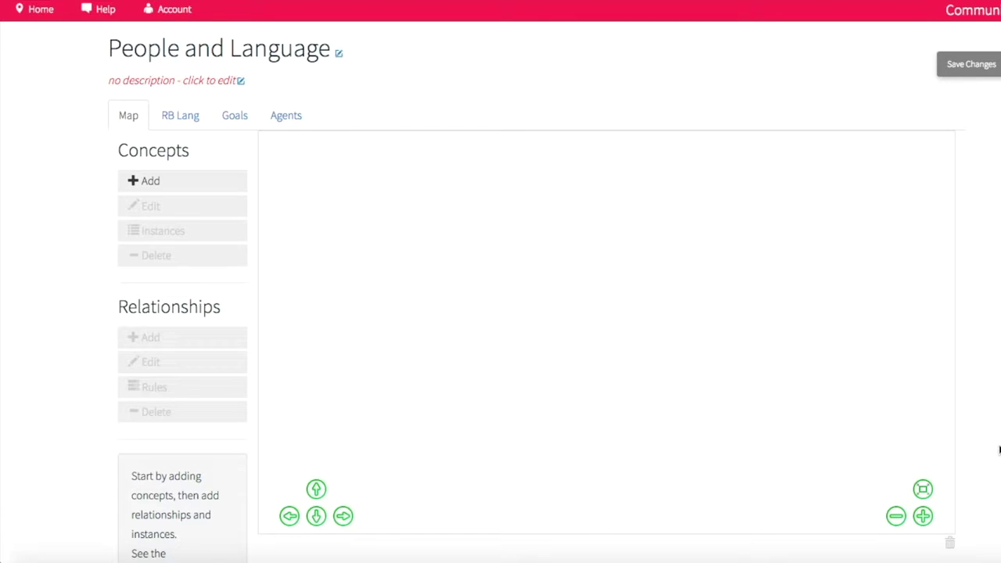
pyautogui.click(223, 182)
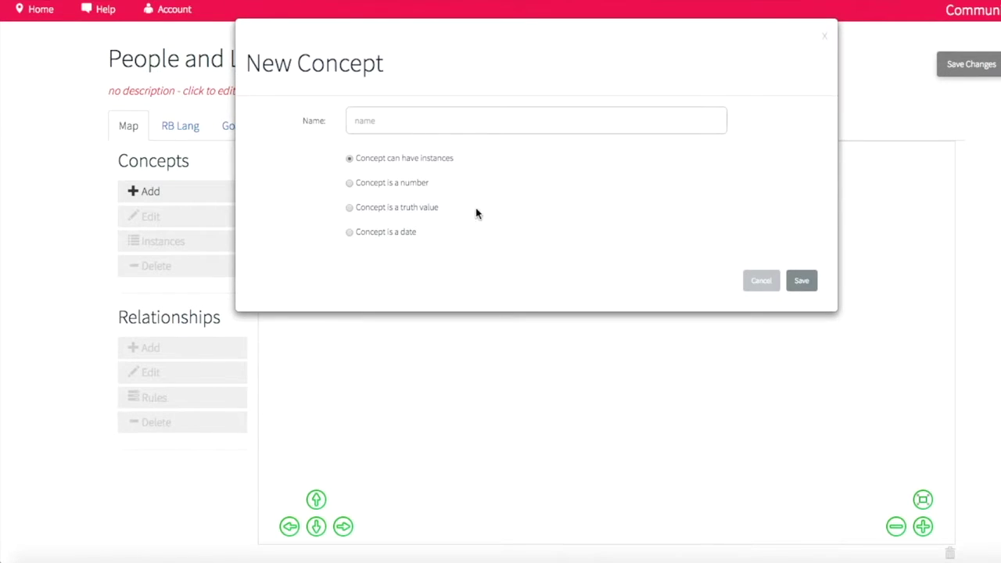
# - Add three concepts named Person, Country and Language
pyautogui.click(438, 123)
pyautogui.write('Person')
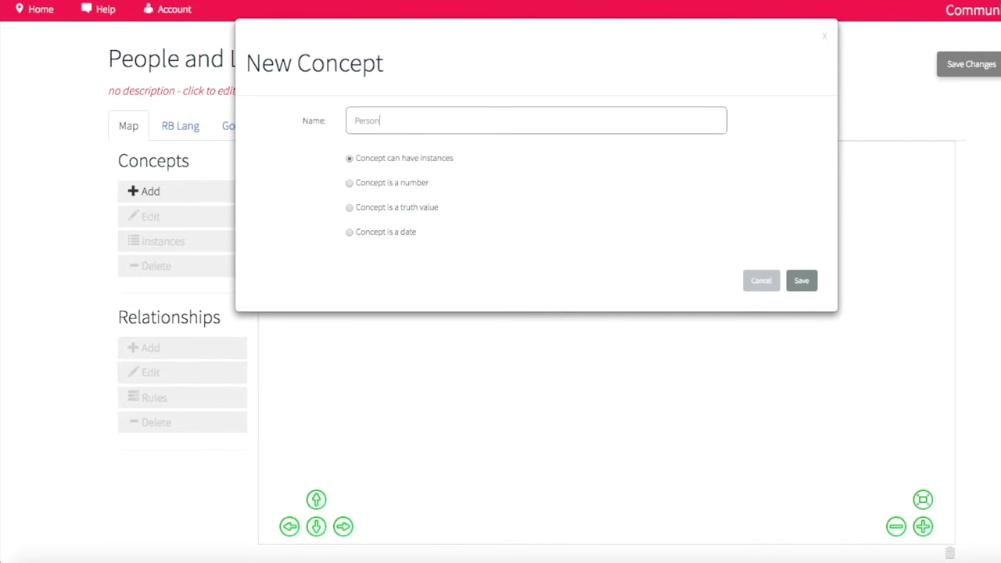
pyautogui.click(805, 280)
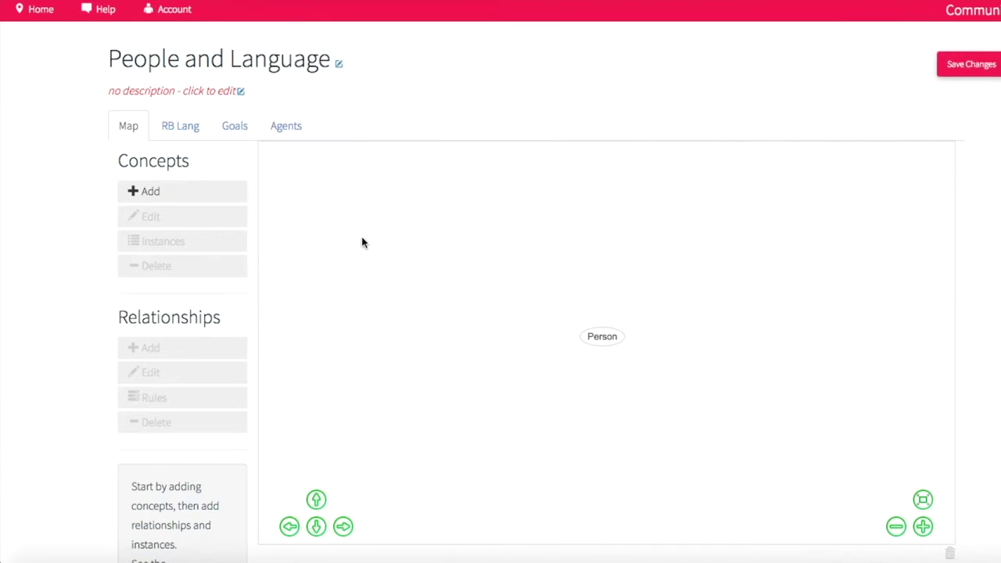
pyautogui.click(181, 188)
pyautogui.click(458, 125)
pyautogui.write('country')
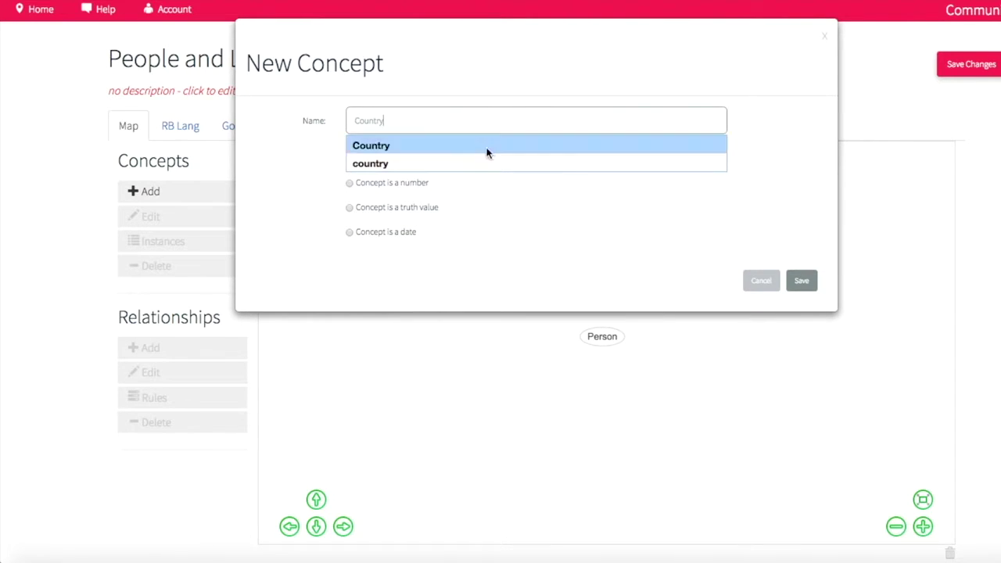
pyautogui.click(801, 281)
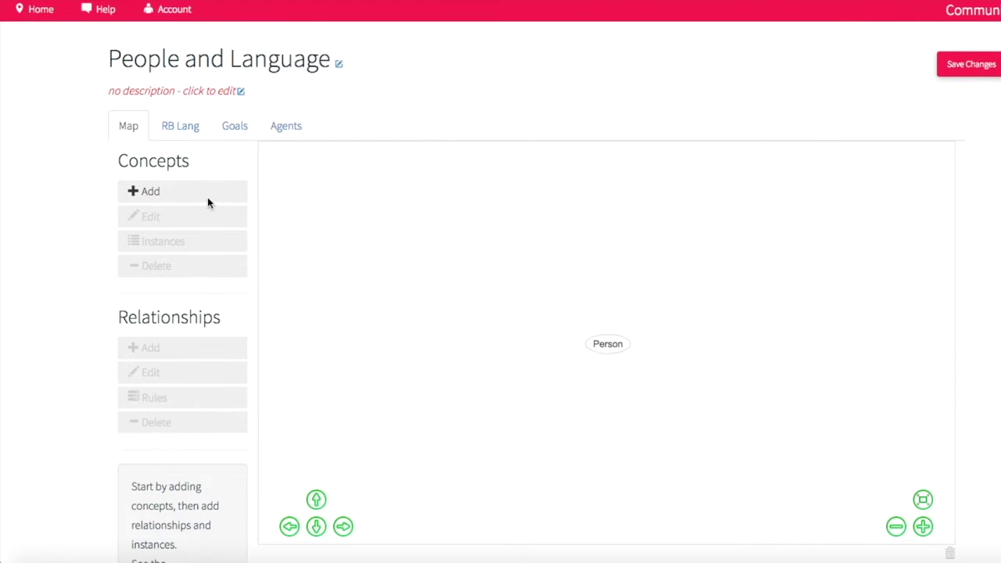
pyautogui.click(207, 197)
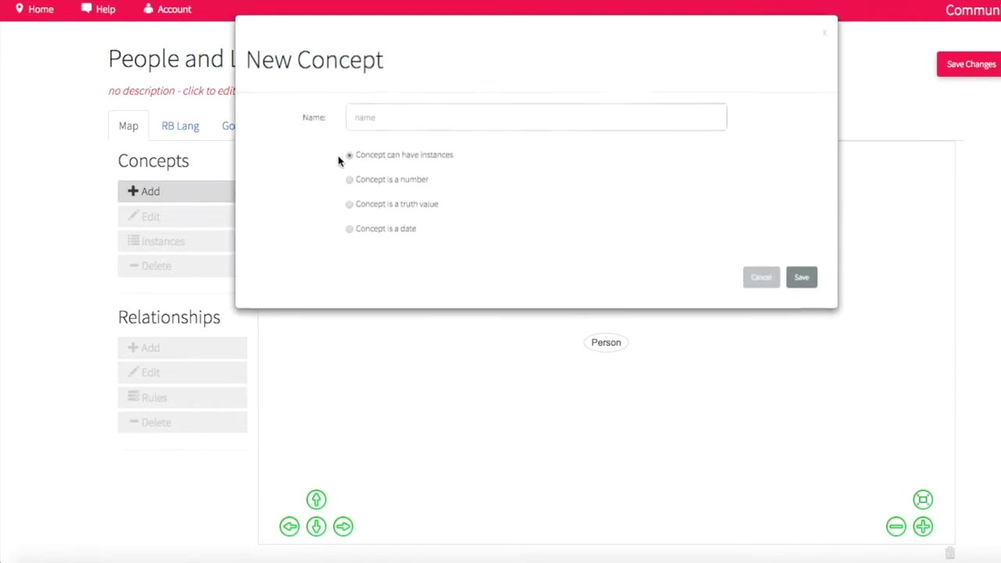
pyautogui.write('Language')
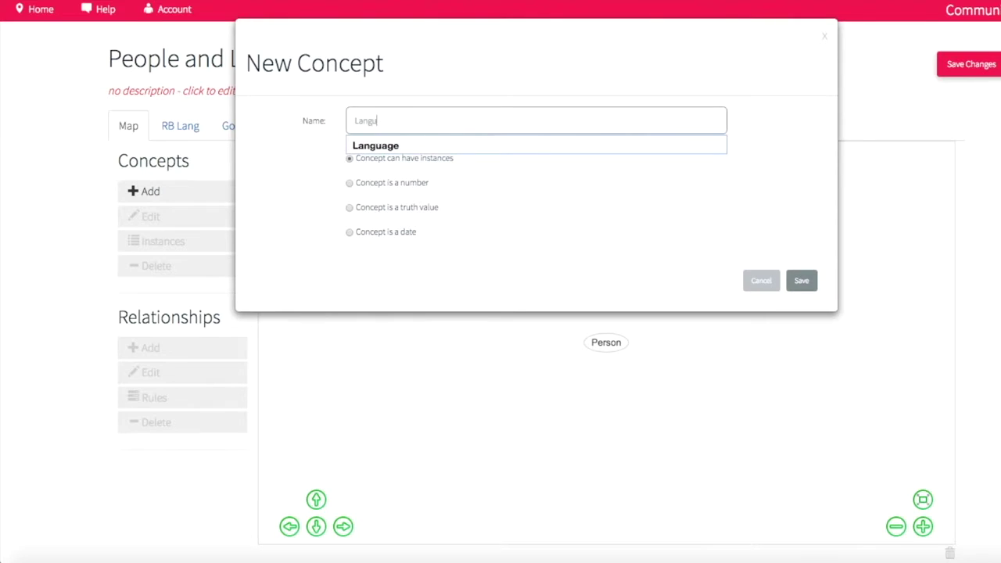
pyautogui.click(791, 280)
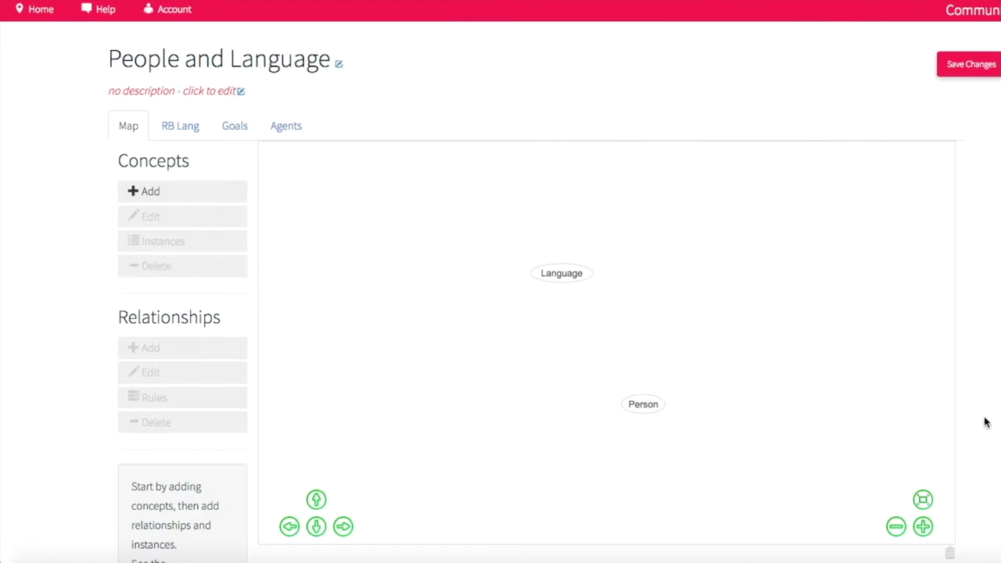
# - Drag the Person and Language nodes apart on the map and select Person
pyautogui.moveTo(496, 253); pyautogui.dragTo(689, 316)
pyautogui.moveTo(487, 228); pyautogui.dragTo(483, 298)
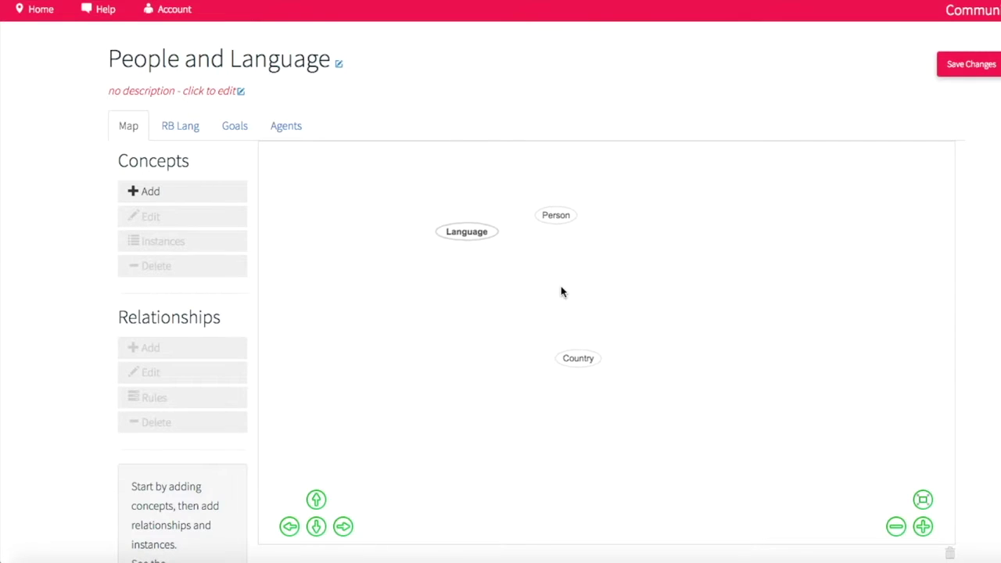
pyautogui.moveTo(545, 201); pyautogui.dragTo(650, 204)
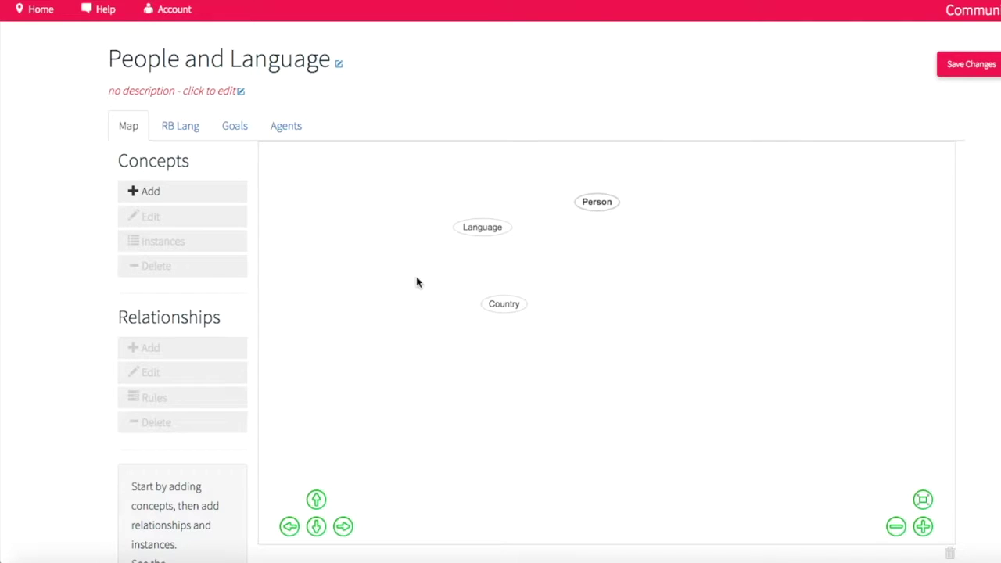
pyautogui.click(601, 203)
# - Create a 'speaks' relationship from Person to Language, then spread Person and Country apart
pyautogui.click(134, 348)
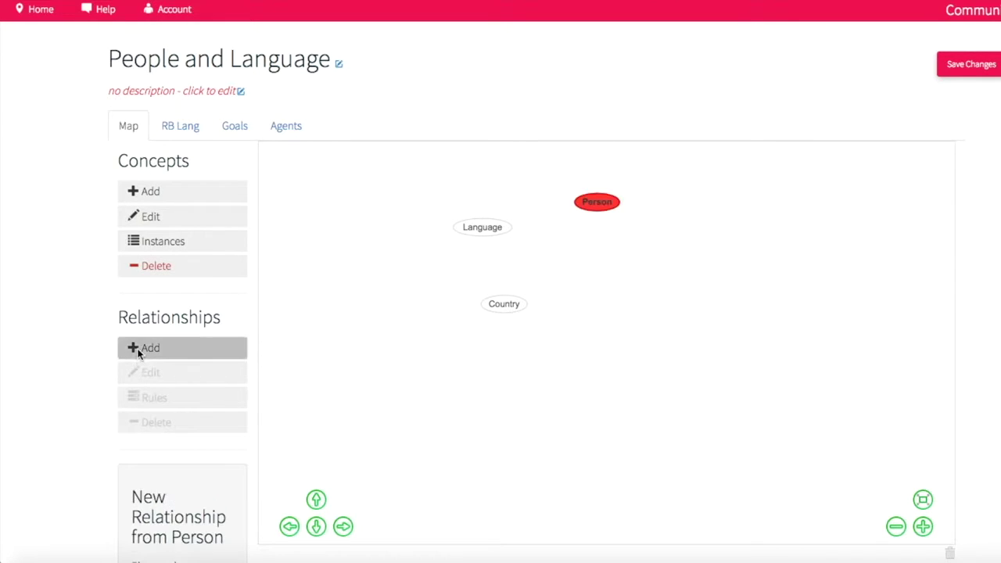
pyautogui.click(479, 228)
pyautogui.click(450, 119)
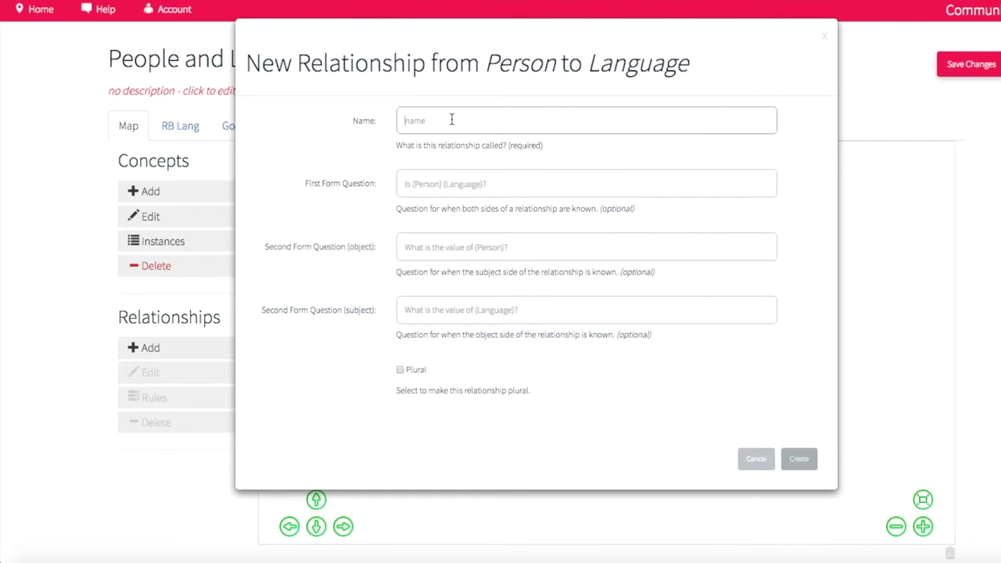
pyautogui.write('speaks')
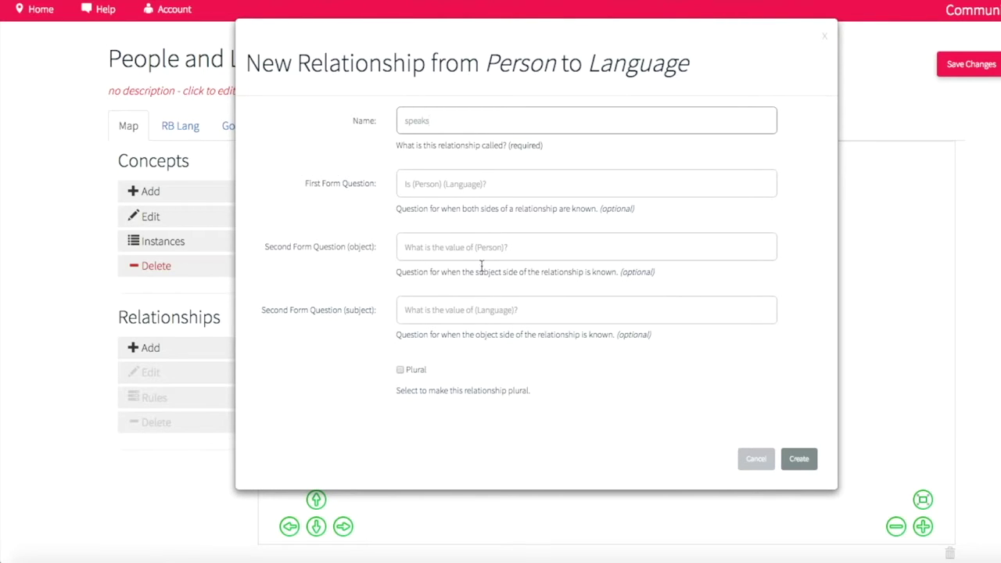
pyautogui.click(399, 370)
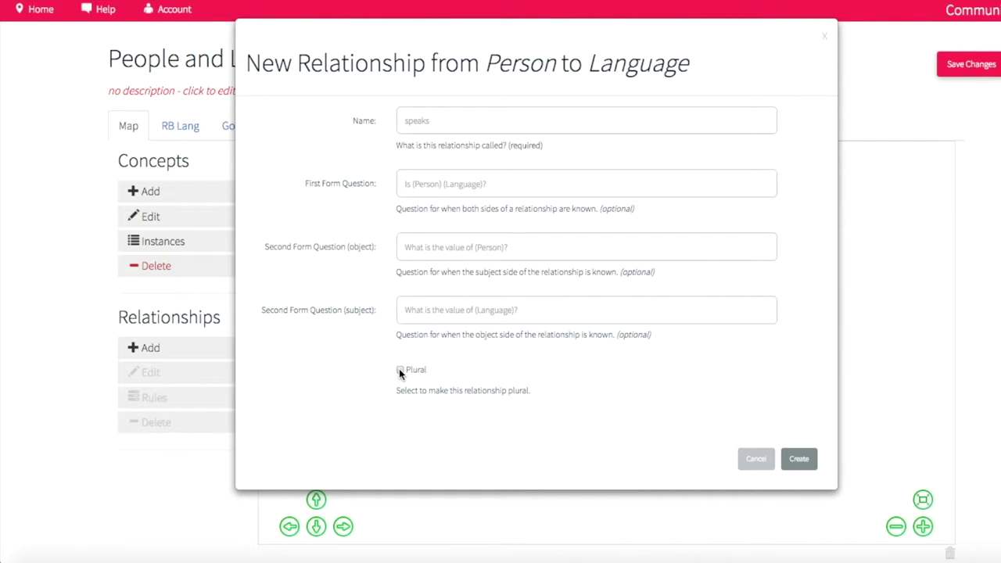
pyautogui.click(808, 462)
pyautogui.moveTo(605, 203); pyautogui.dragTo(673, 226)
pyautogui.moveTo(495, 305); pyautogui.dragTo(539, 307)
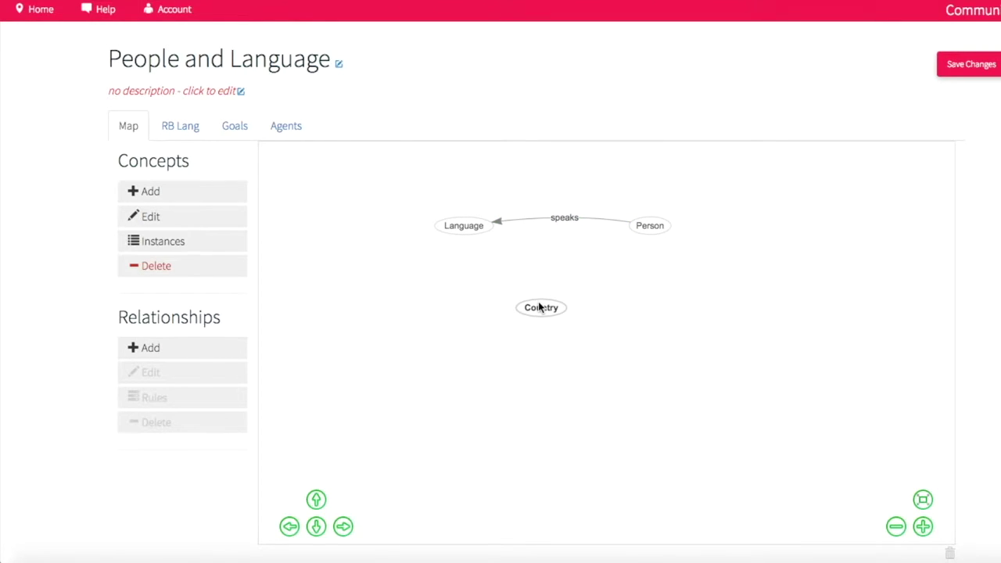
# - Create a 'has national language' relationship from Country to Language
pyautogui.click(542, 308)
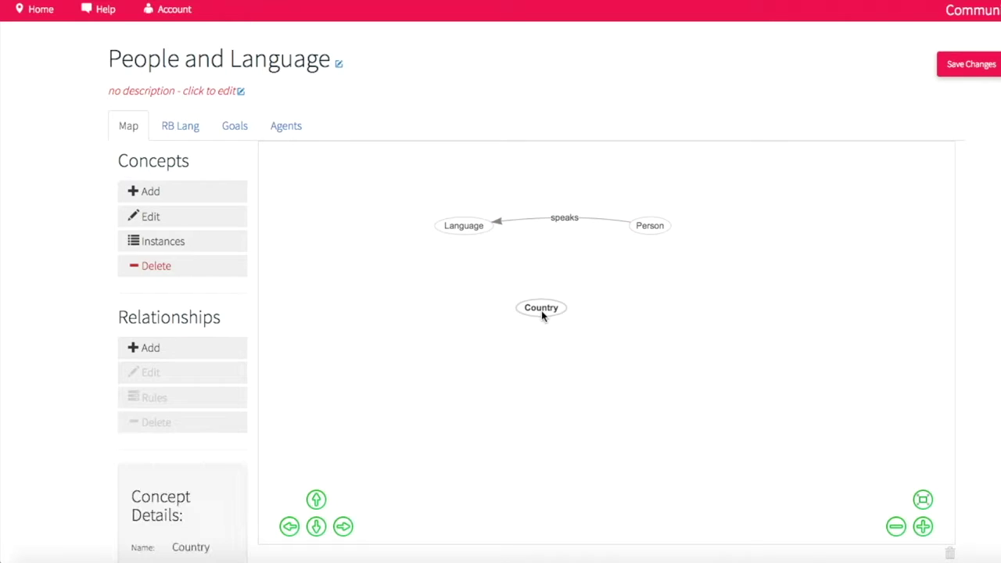
pyautogui.click(193, 347)
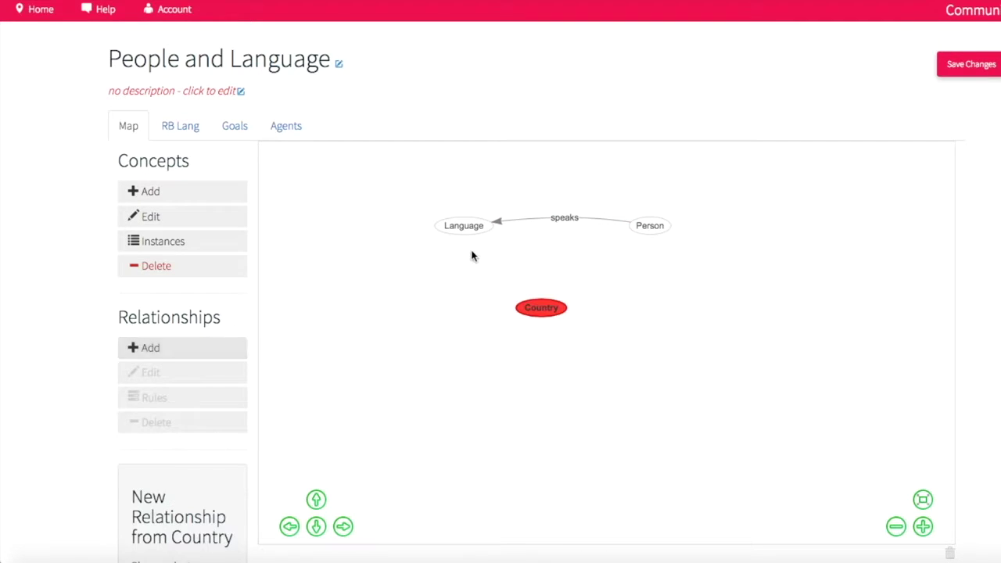
pyautogui.click(473, 226)
pyautogui.click(450, 114)
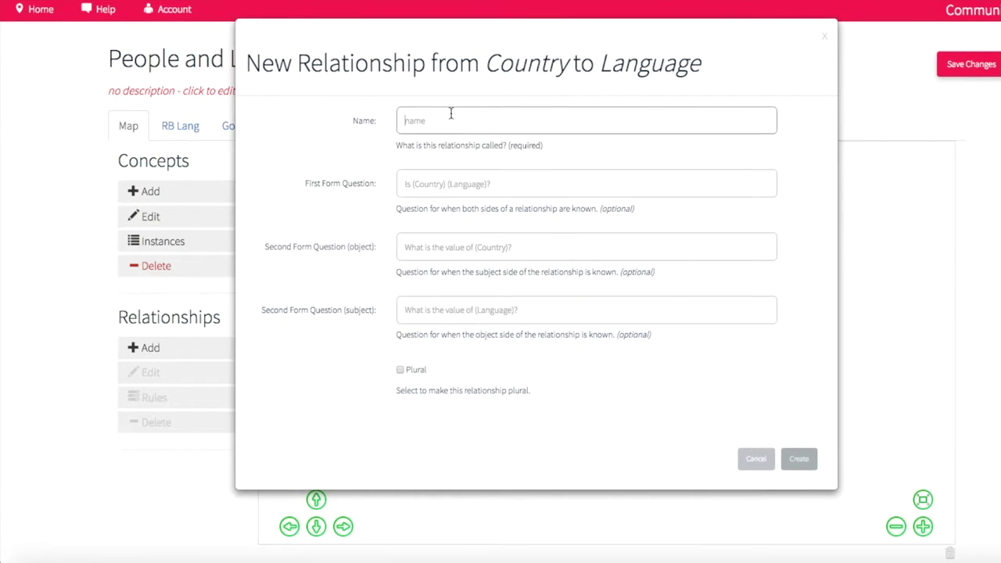
pyautogui.write('has national la')
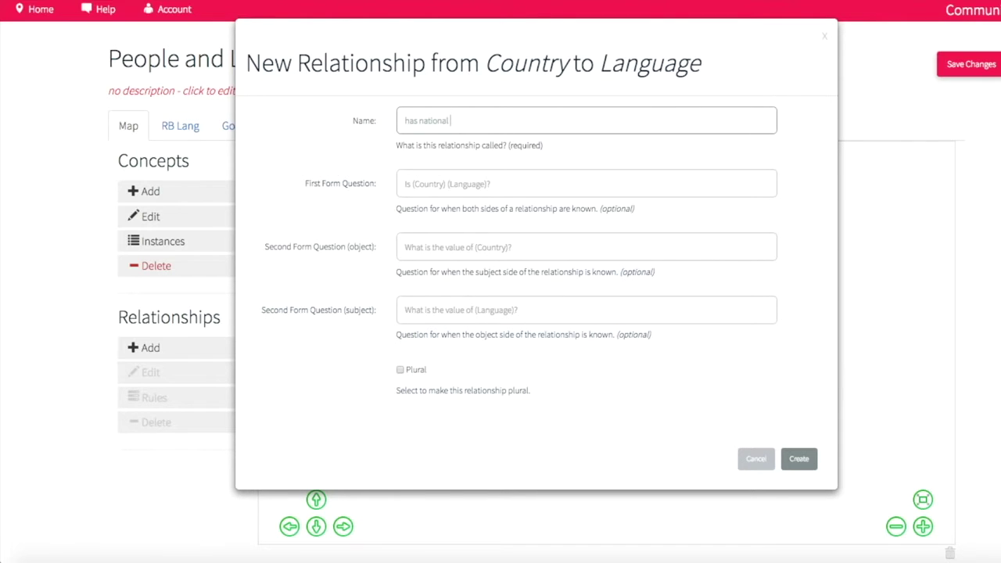
pyautogui.write('nguage')
pyautogui.click(801, 466)
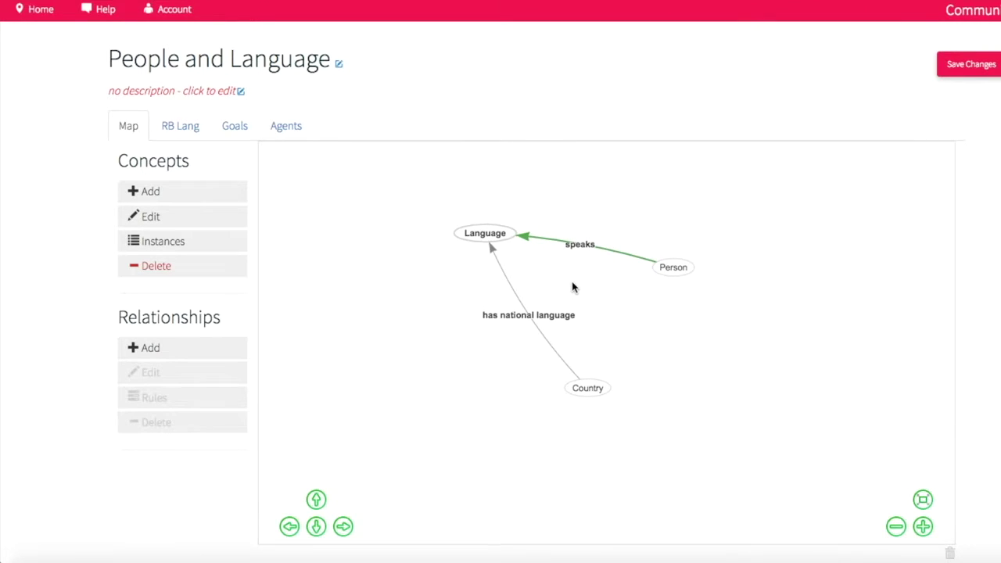
pyautogui.moveTo(670, 267); pyautogui.dragTo(682, 252)
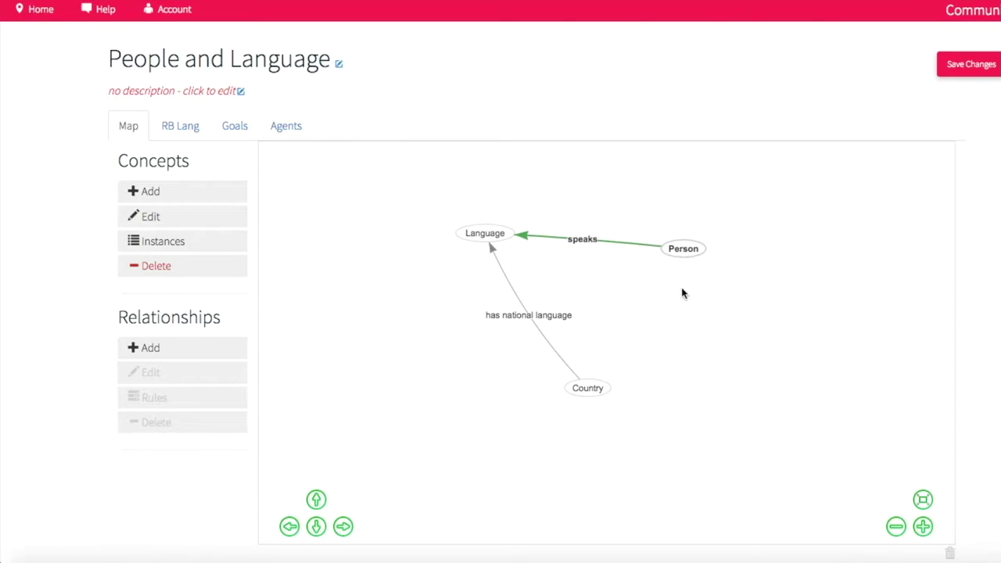
# - Add a 'born in' relationship from Person to Country
pyautogui.click(201, 348)
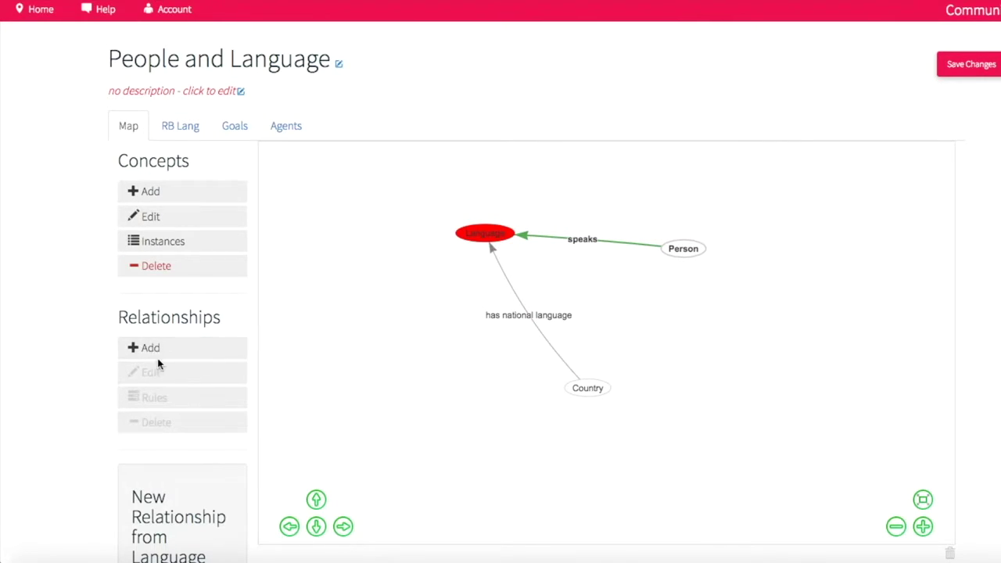
pyautogui.click(360, 380)
pyautogui.click(670, 255)
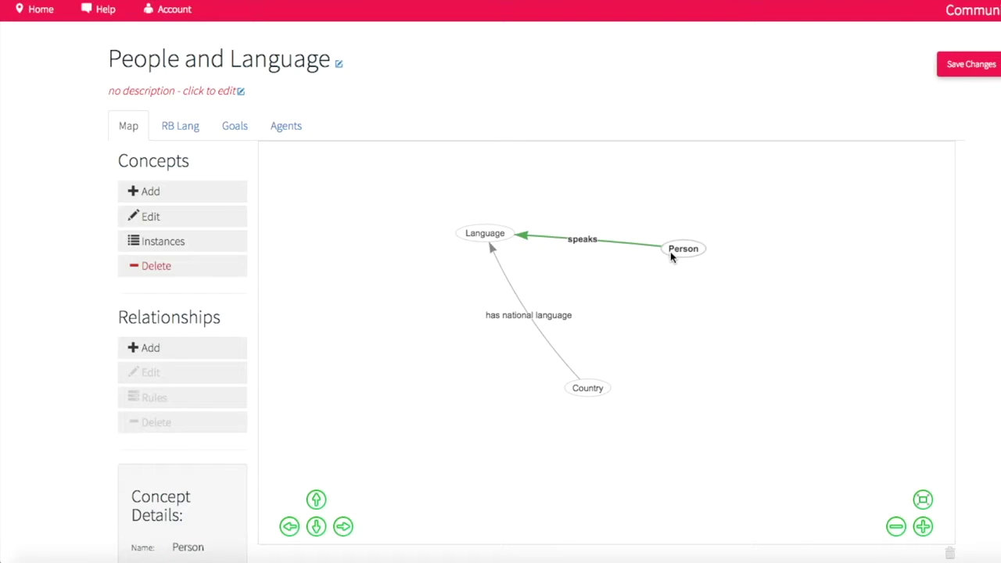
pyautogui.click(124, 352)
pyautogui.click(588, 387)
pyautogui.click(458, 120)
pyautogui.write('born in')
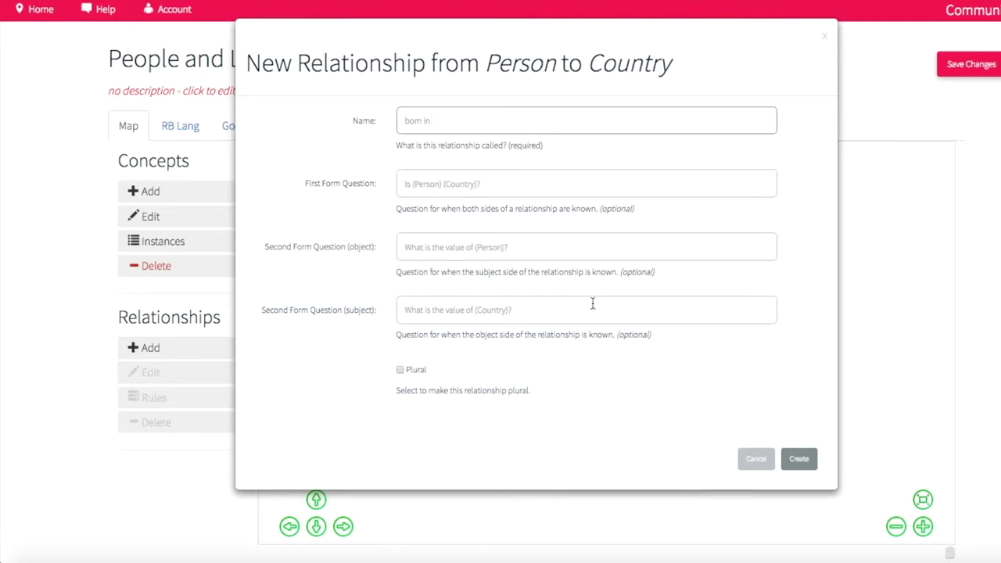
pyautogui.click(798, 462)
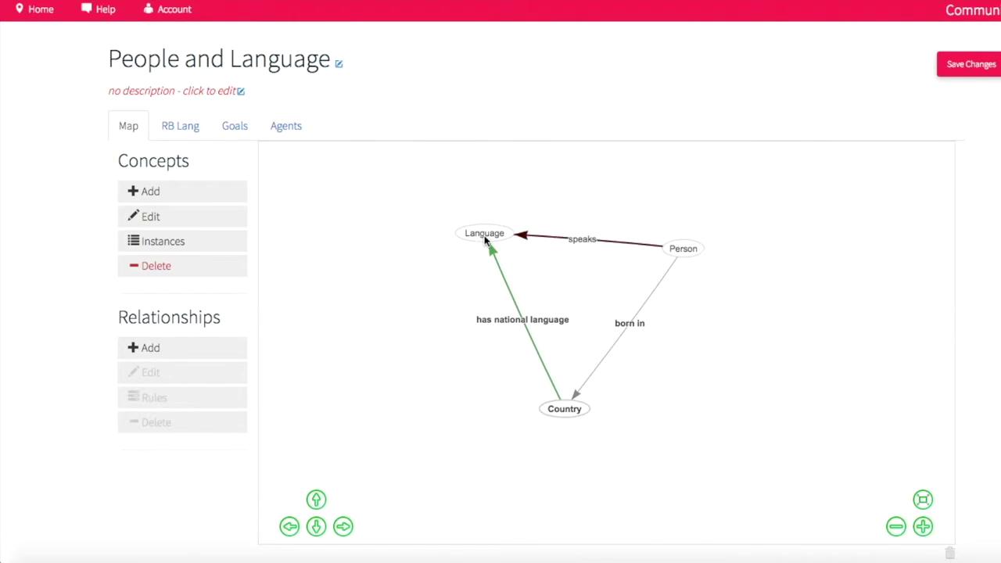
pyautogui.click(706, 286)
# - Zoom in on the concept map and drag the graph to recenter it
pyautogui.click(922, 526)
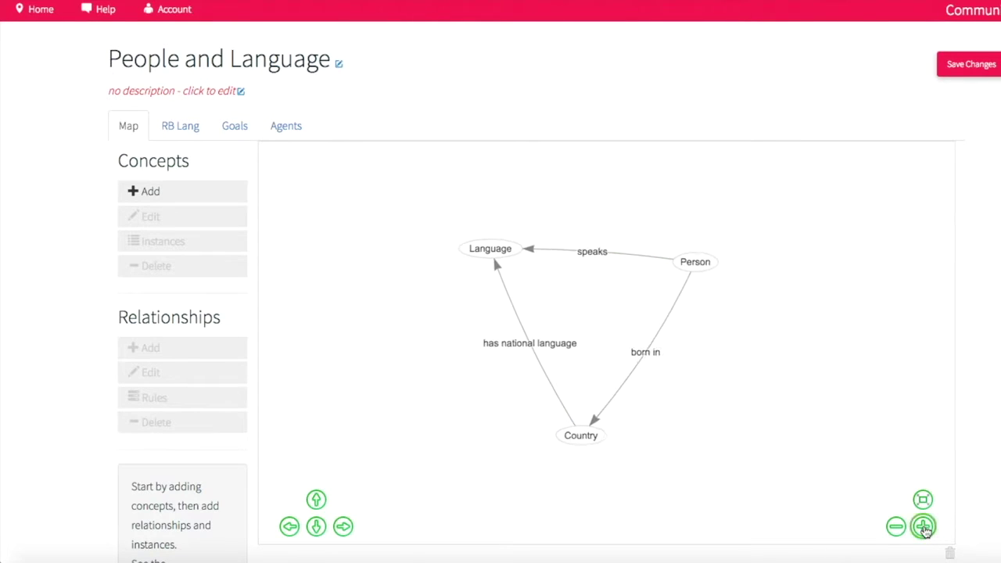
pyautogui.moveTo(787, 404); pyautogui.dragTo(772, 418)
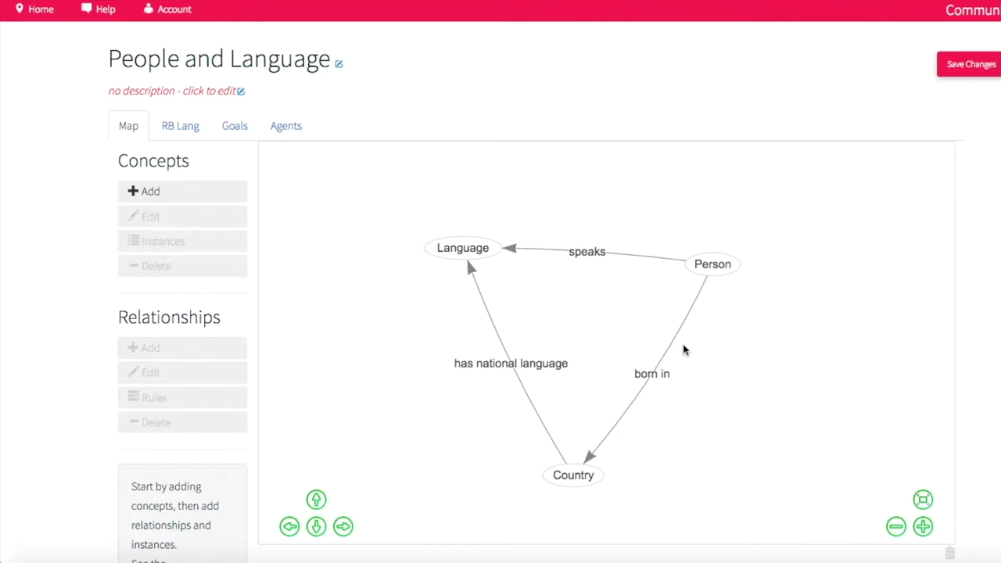
pyautogui.click(721, 266)
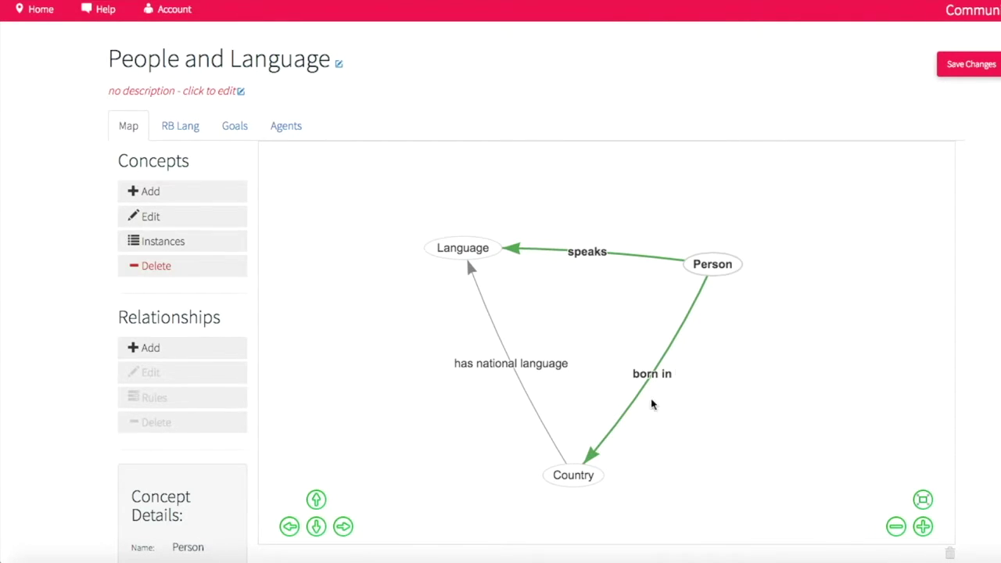
pyautogui.click(582, 480)
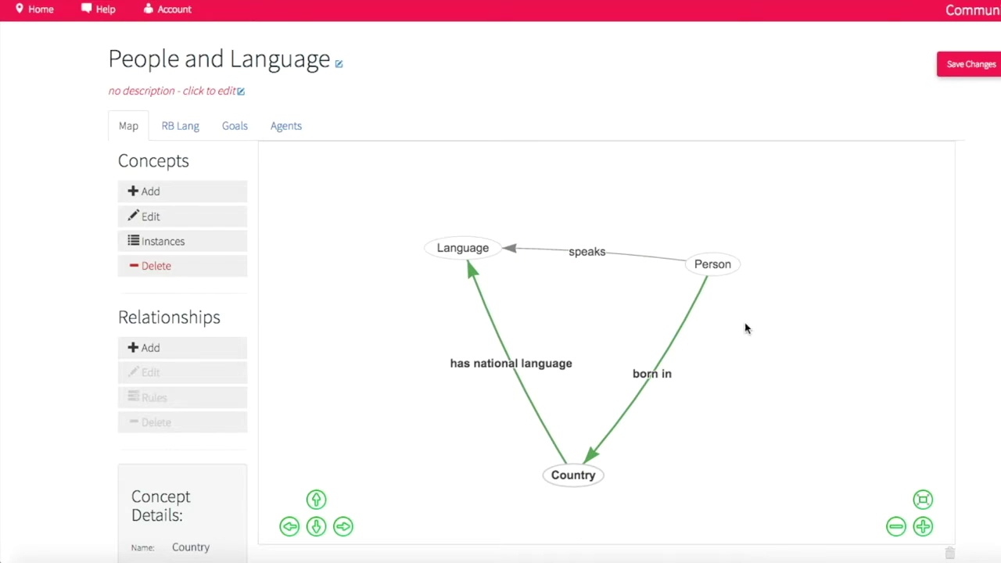
pyautogui.click(742, 347)
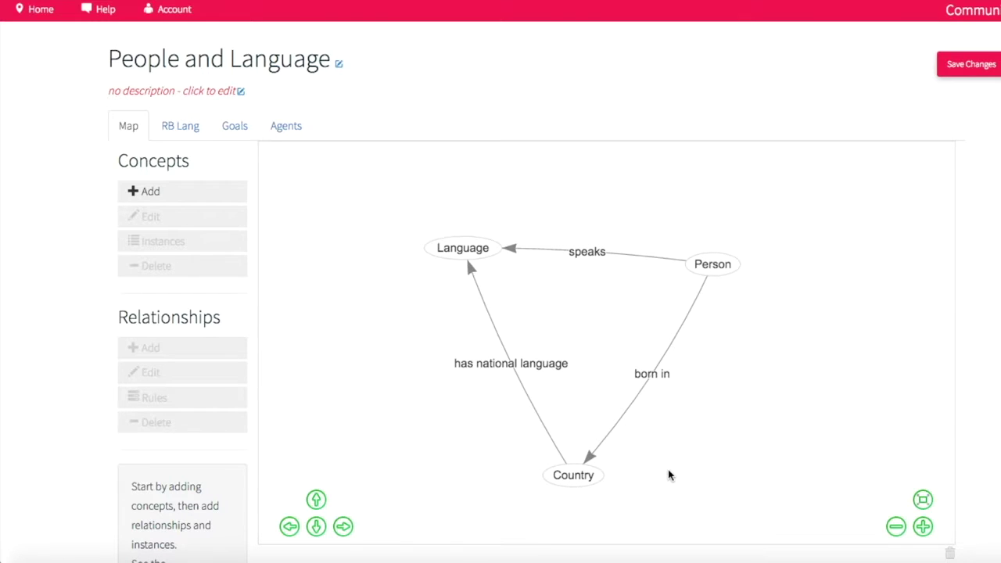
pyautogui.moveTo(684, 444); pyautogui.dragTo(682, 437)
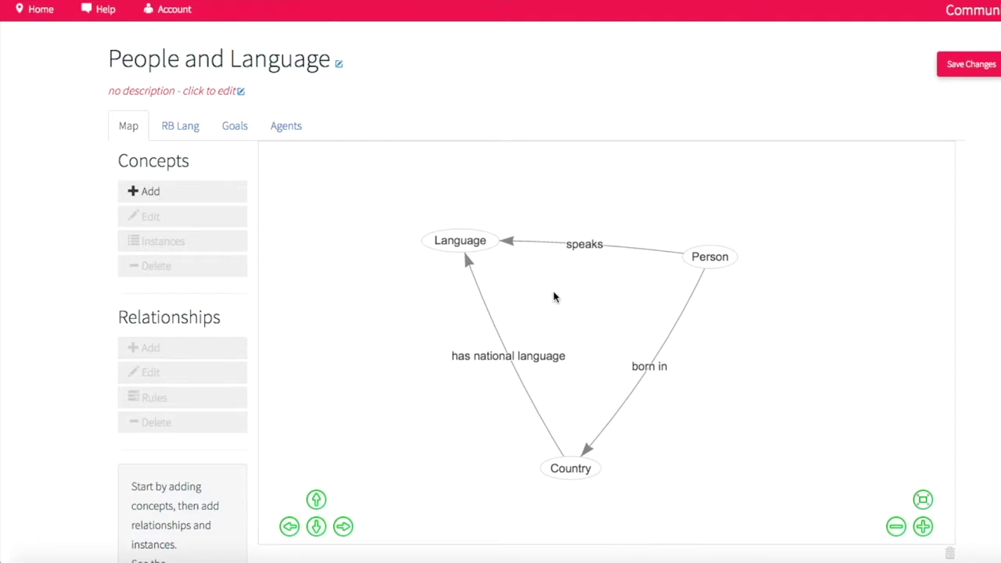
# - Add French, English and German as instances of the Language concept
pyautogui.click(476, 249)
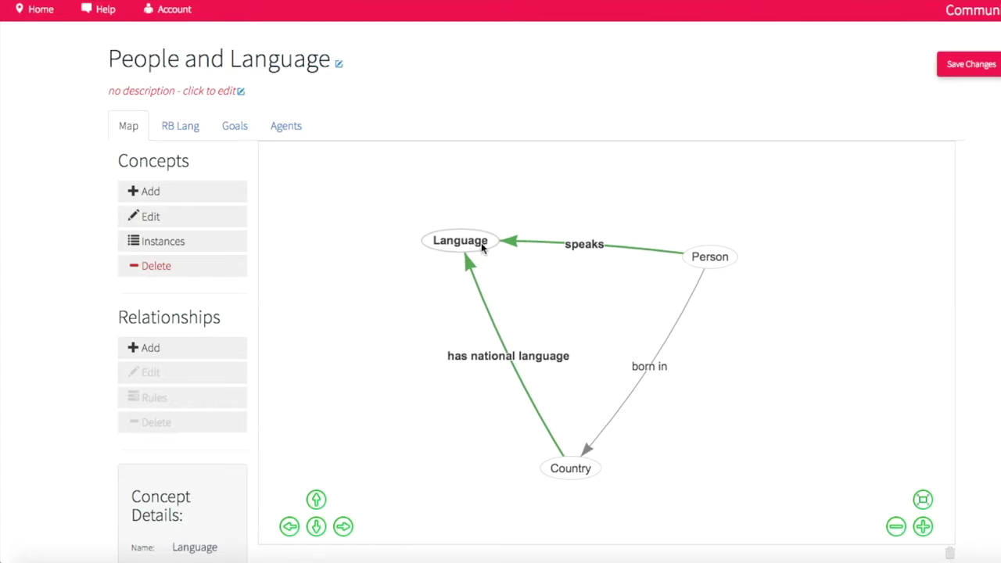
pyautogui.click(215, 242)
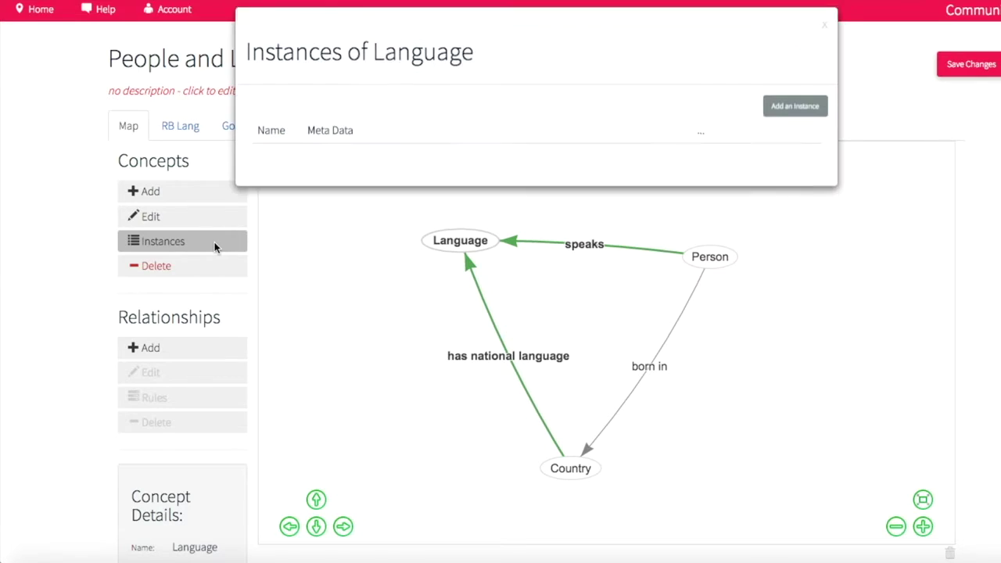
pyautogui.click(791, 123)
pyautogui.click(545, 201)
pyautogui.write('French')
pyautogui.click(799, 330)
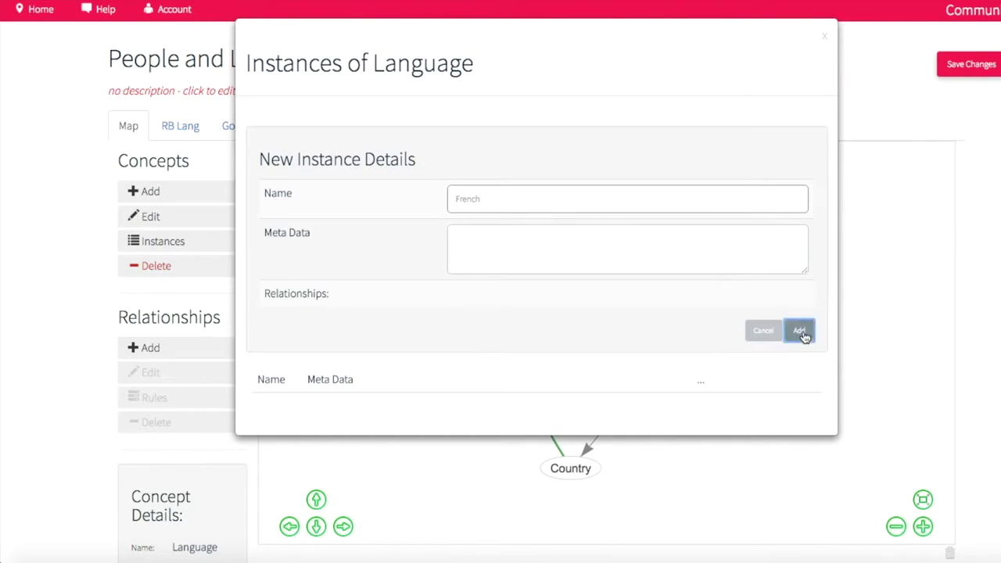
pyautogui.click(776, 124)
pyautogui.click(542, 198)
pyautogui.write('English')
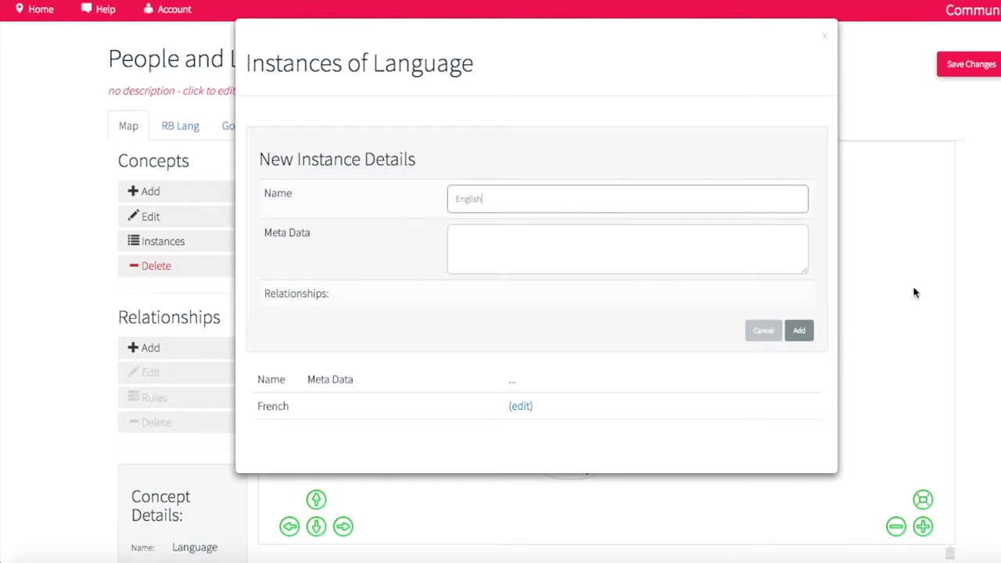
pyautogui.click(798, 330)
pyautogui.click(782, 125)
pyautogui.click(524, 207)
pyautogui.write('German')
pyautogui.click(796, 330)
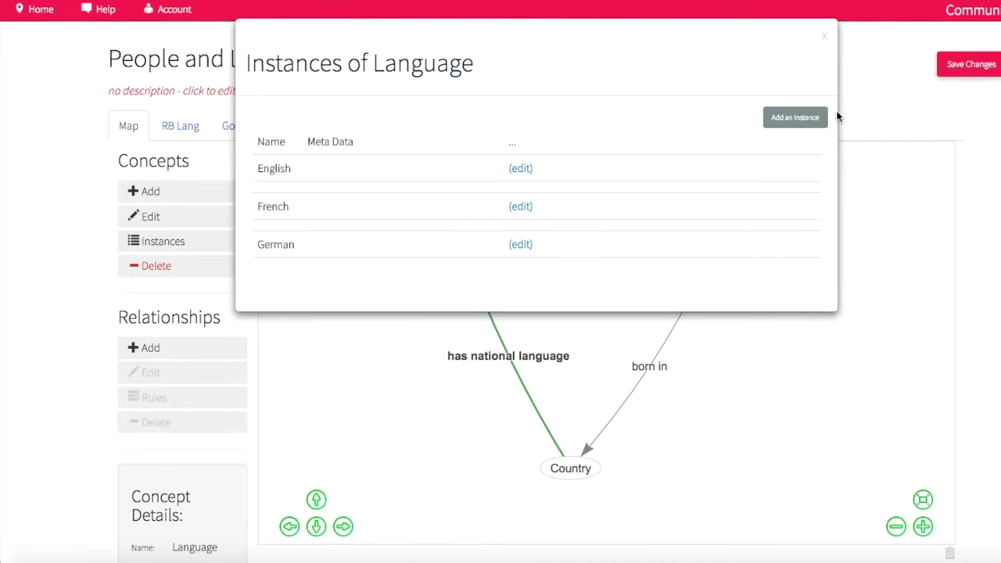
pyautogui.click(825, 36)
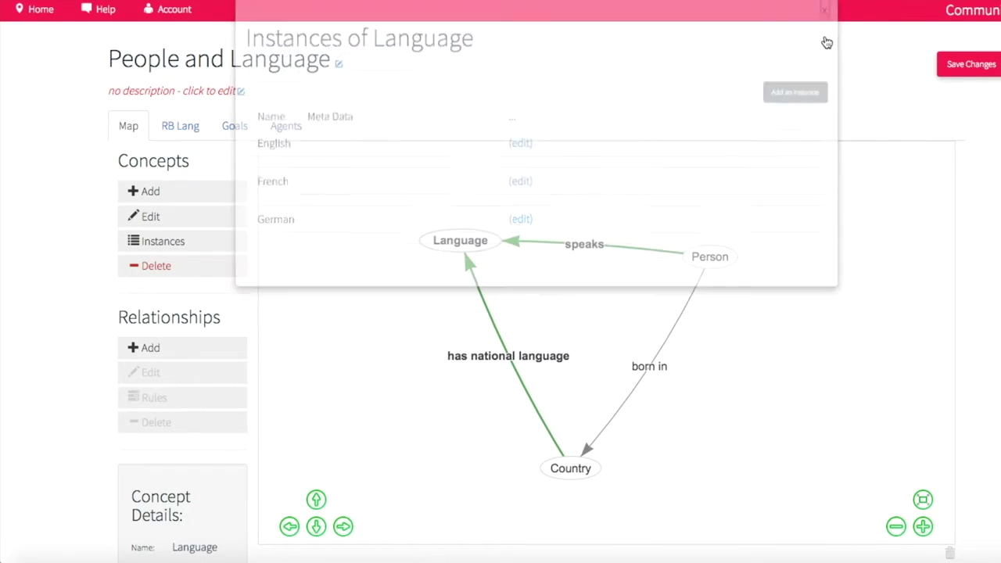
# - Add a France instance of Country with has national language set to French
pyautogui.click(566, 463)
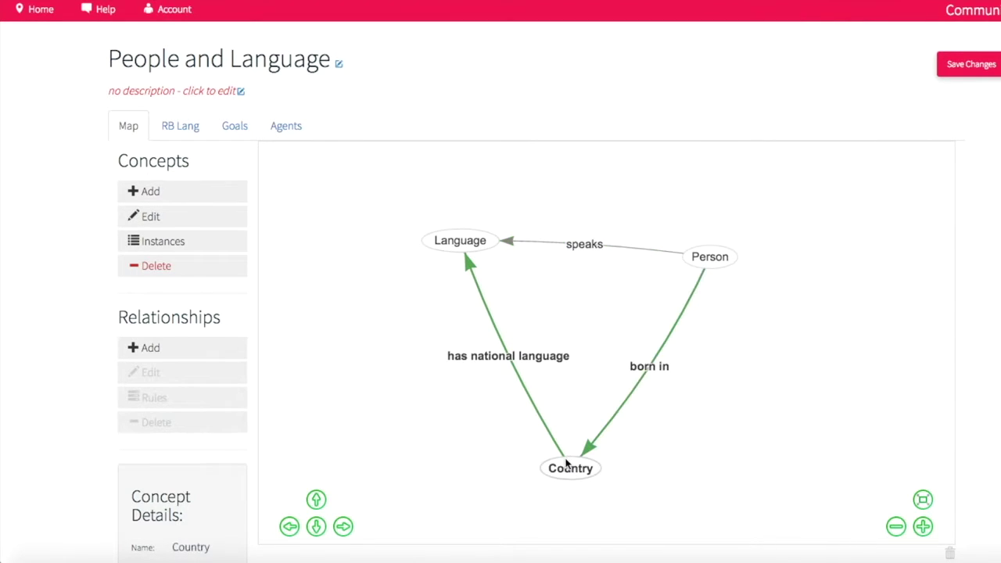
pyautogui.click(194, 241)
pyautogui.click(789, 121)
pyautogui.click(569, 199)
pyautogui.write('France')
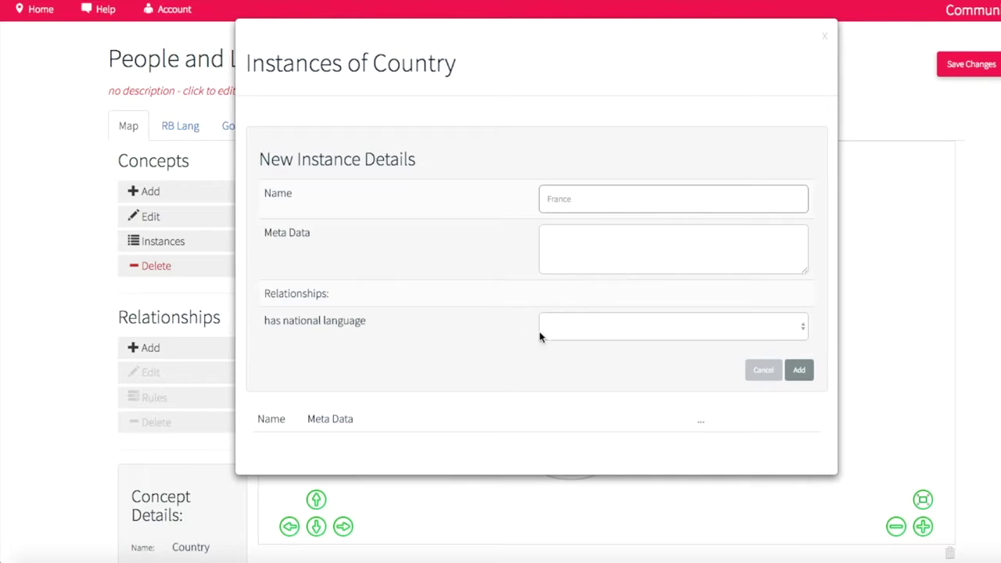
pyautogui.click(573, 329)
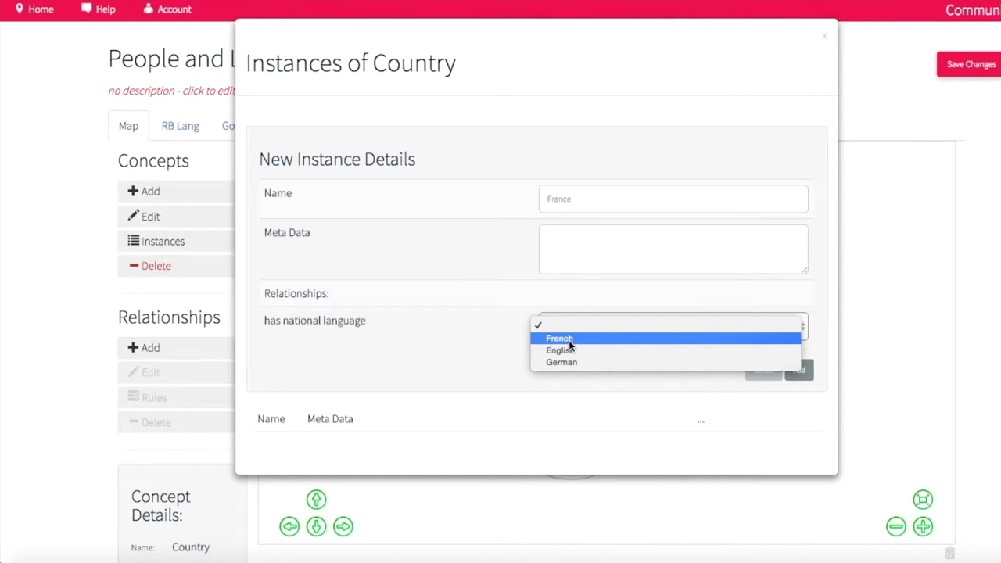
pyautogui.click(570, 340)
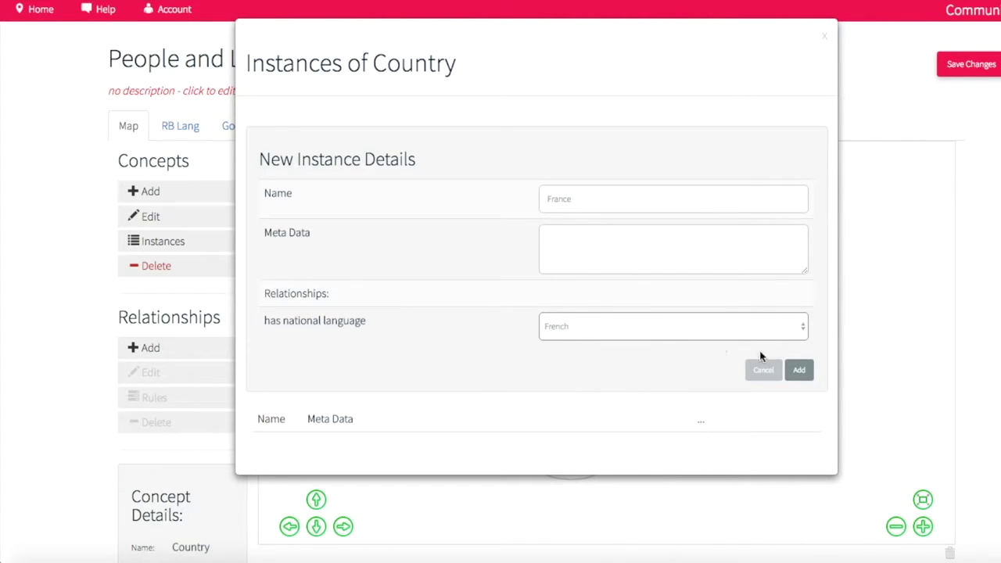
pyautogui.click(801, 371)
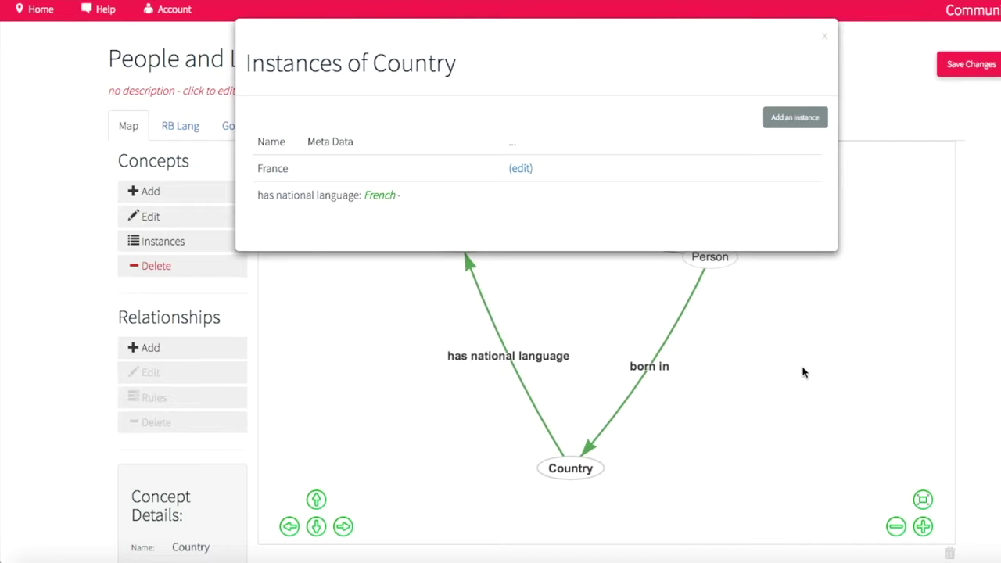
# - Add England as a Country instance with national language English
pyautogui.click(809, 119)
pyautogui.click(572, 198)
pyautogui.write('England')
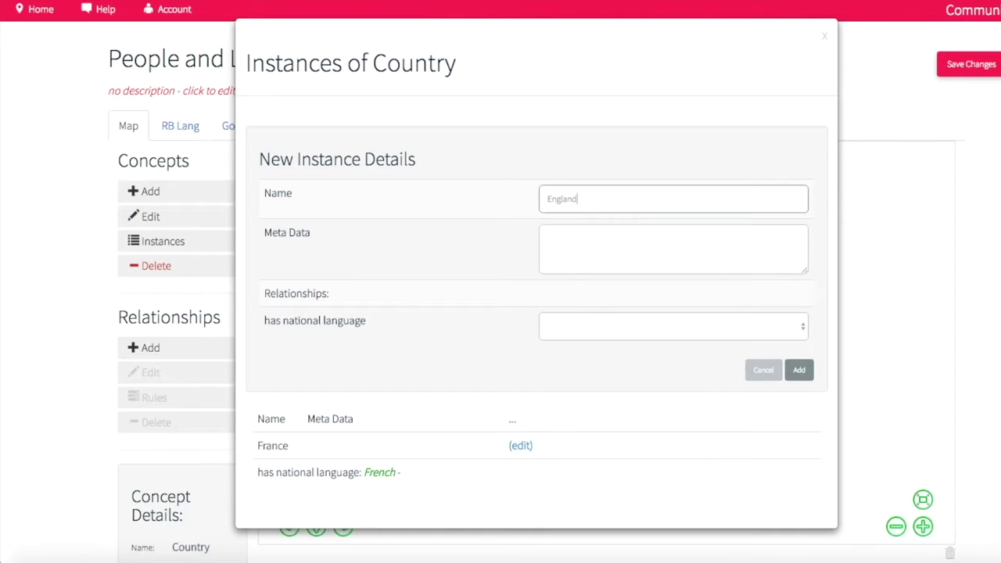
pyautogui.click(570, 326)
pyautogui.click(568, 351)
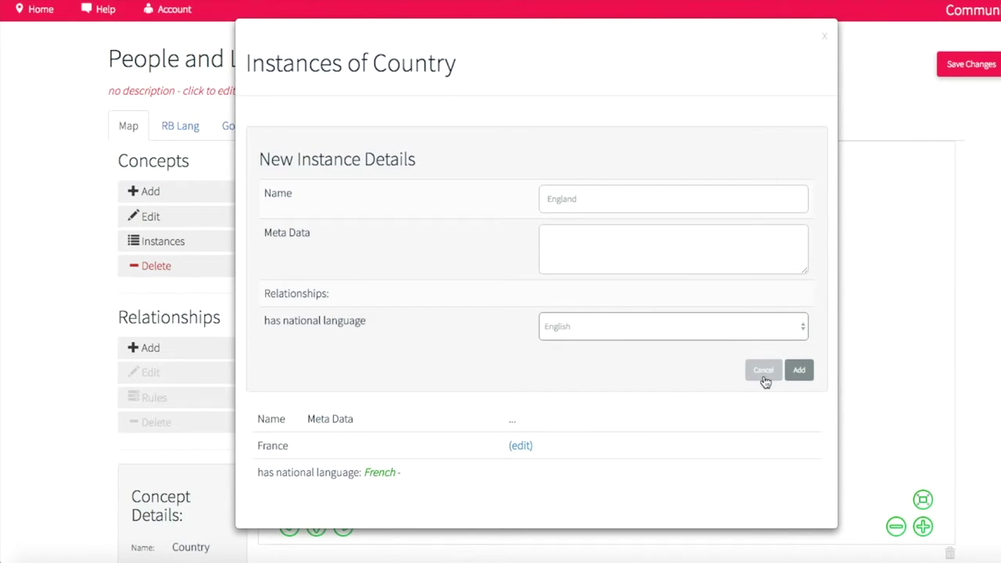
pyautogui.click(798, 370)
# - Add Germany with national language German, then save the knowledge base changes
pyautogui.click(788, 118)
pyautogui.click(575, 198)
pyautogui.write('Germany')
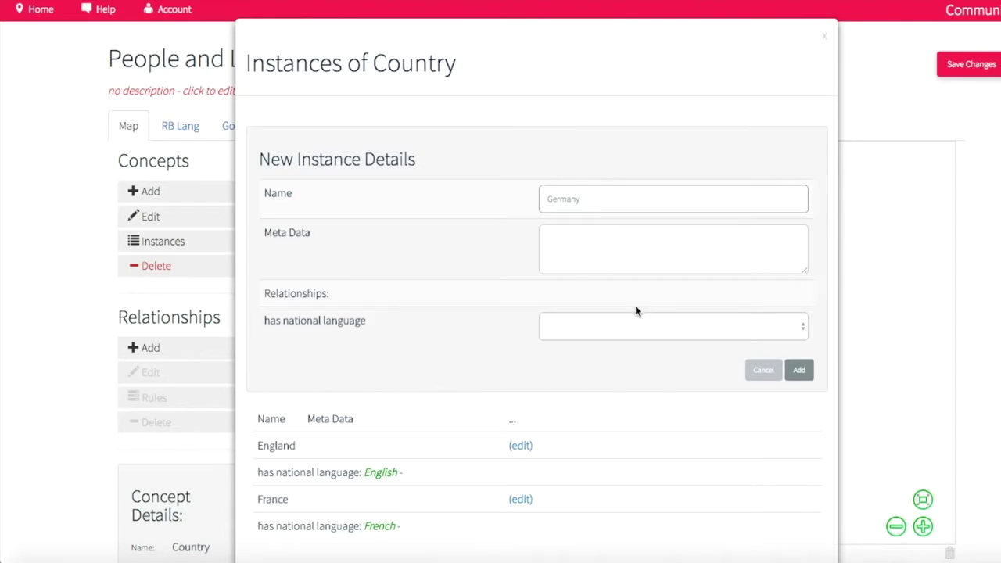
pyautogui.click(632, 326)
pyautogui.click(609, 359)
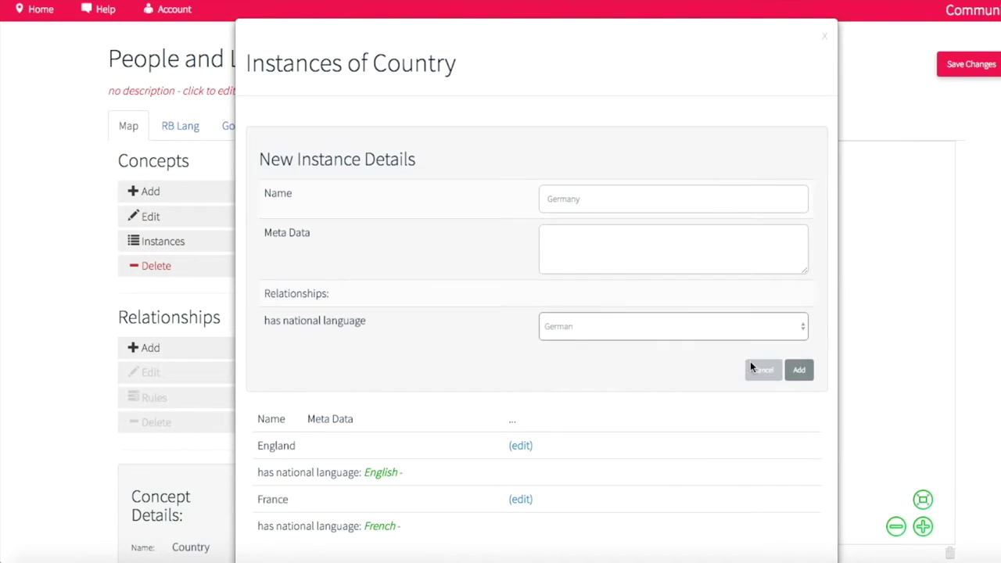
pyautogui.click(806, 371)
pyautogui.click(824, 37)
pyautogui.click(961, 67)
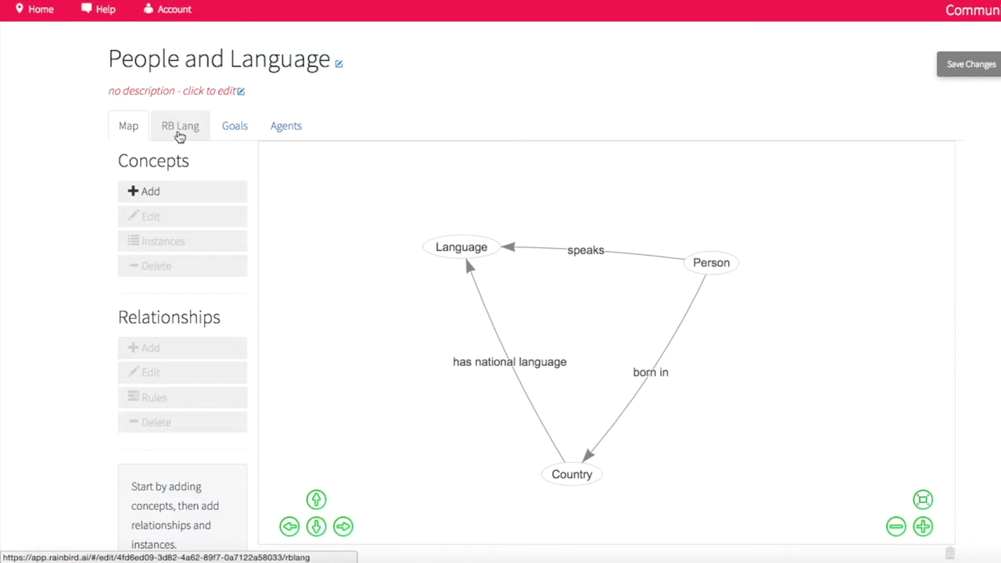
pyautogui.click(180, 130)
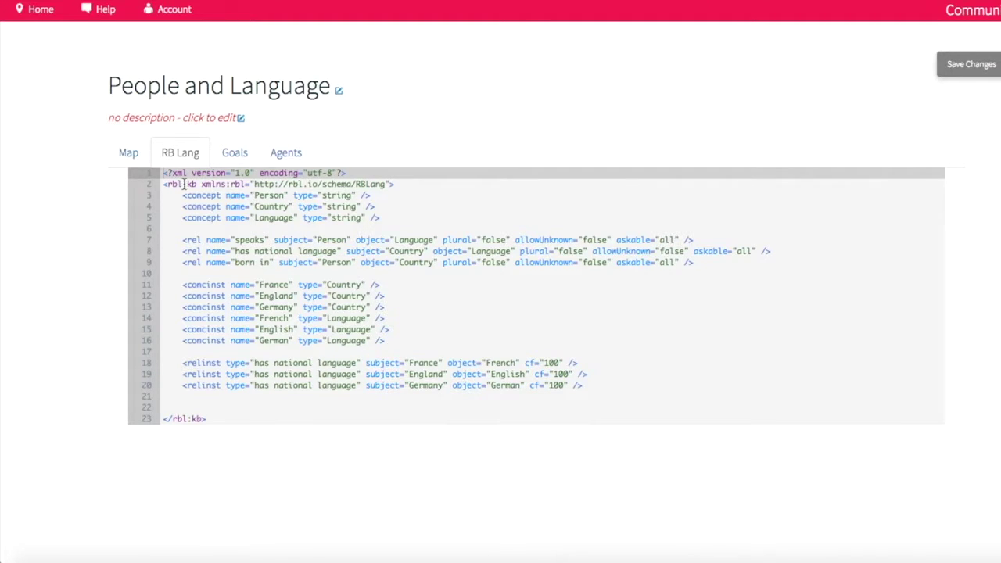
pyautogui.click(129, 154)
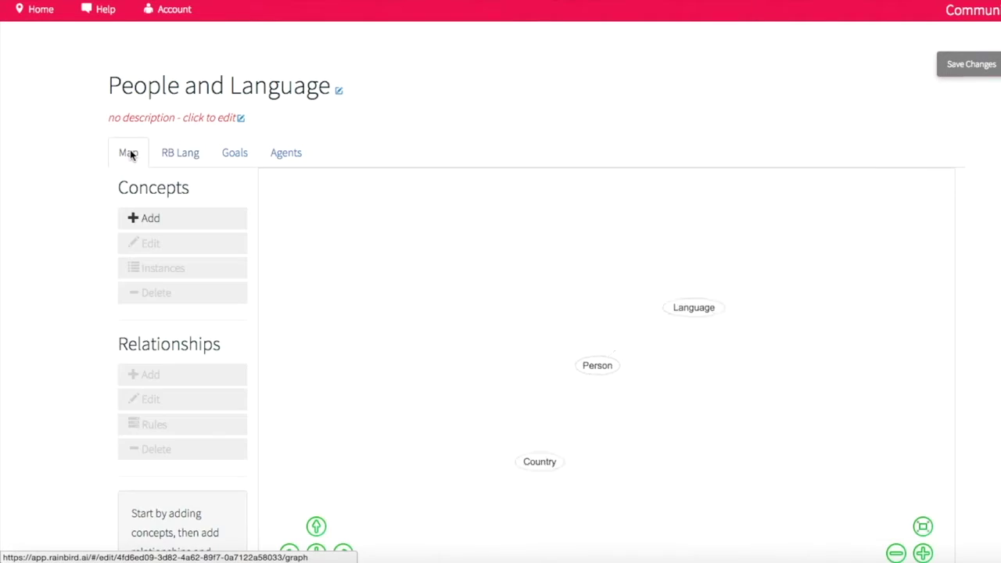
pyautogui.click(180, 154)
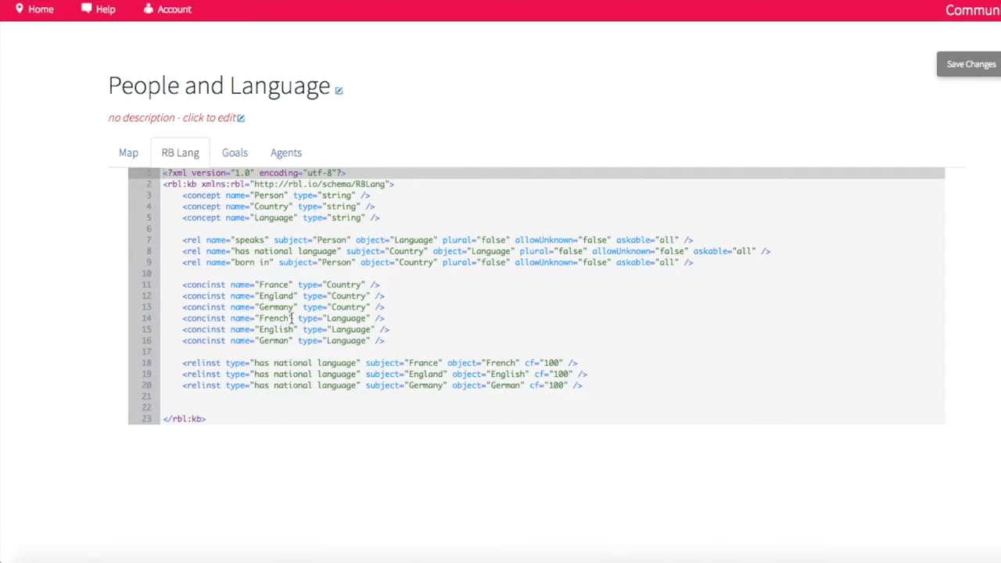
pyautogui.click(127, 154)
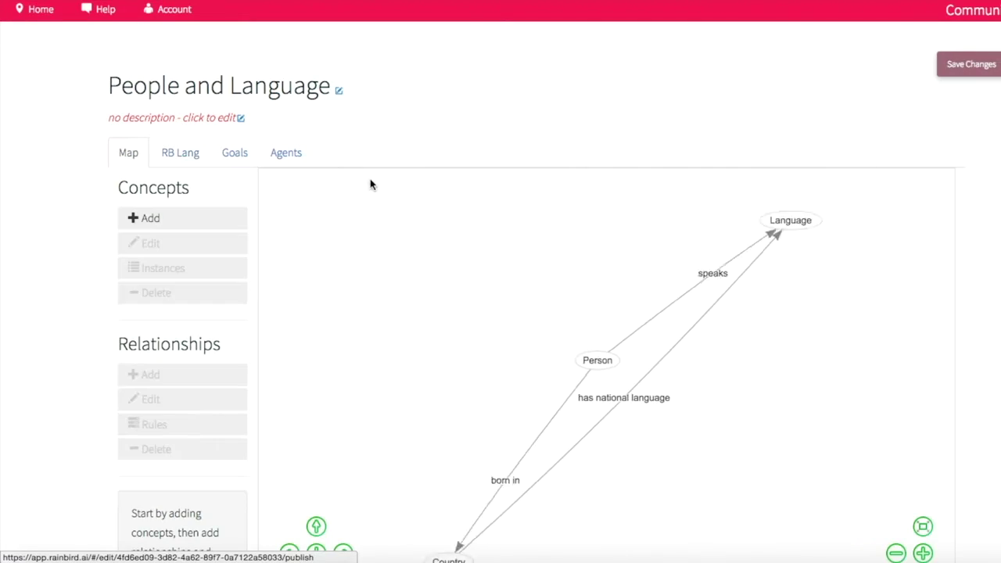